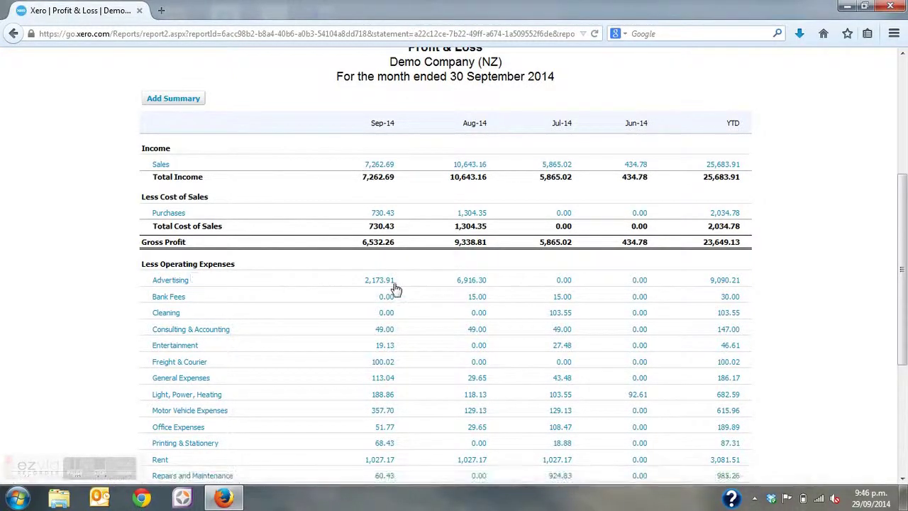
- Examine the Advertising account's monthly summary from the Profit & Loss report and return to Profit & Loss
left_click(170, 288)
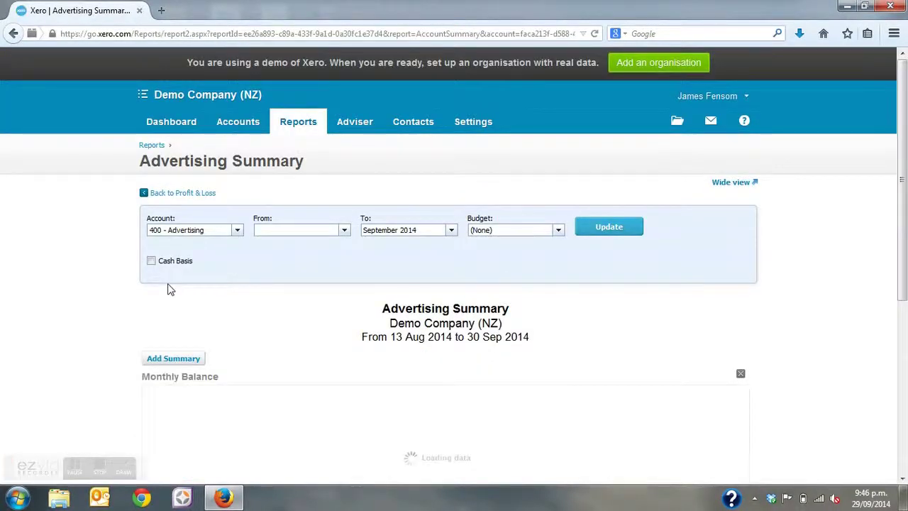
left_click_drag(903, 155, 903, 285)
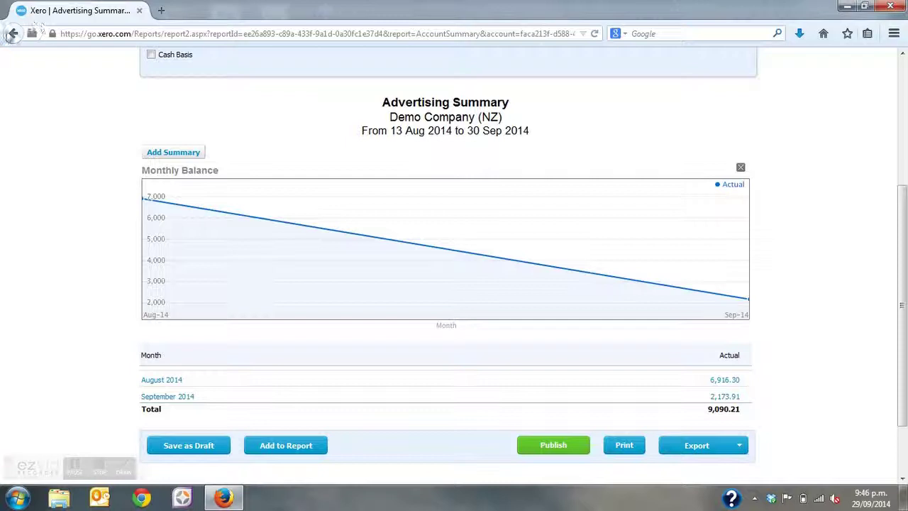
left_click(12, 34)
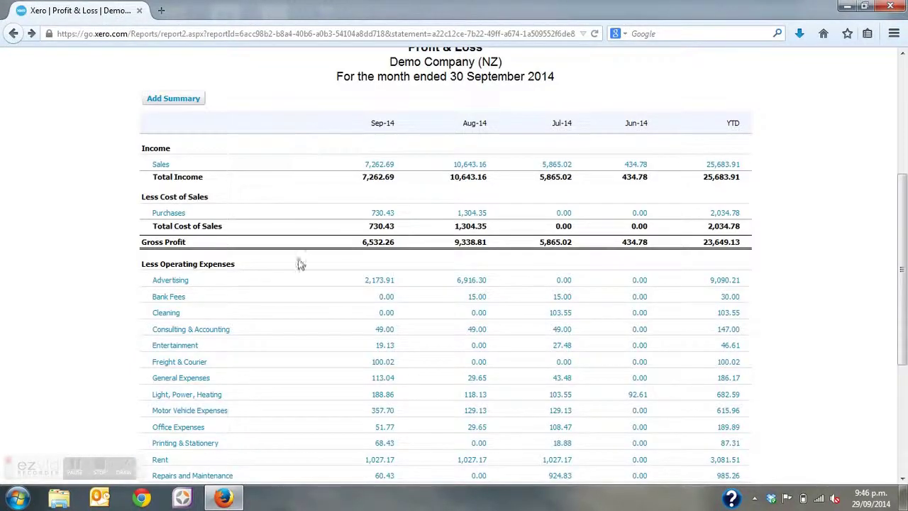
- Open the SMART Agency design concepts bill from the August 2014 Advertising transactions
left_click(464, 285)
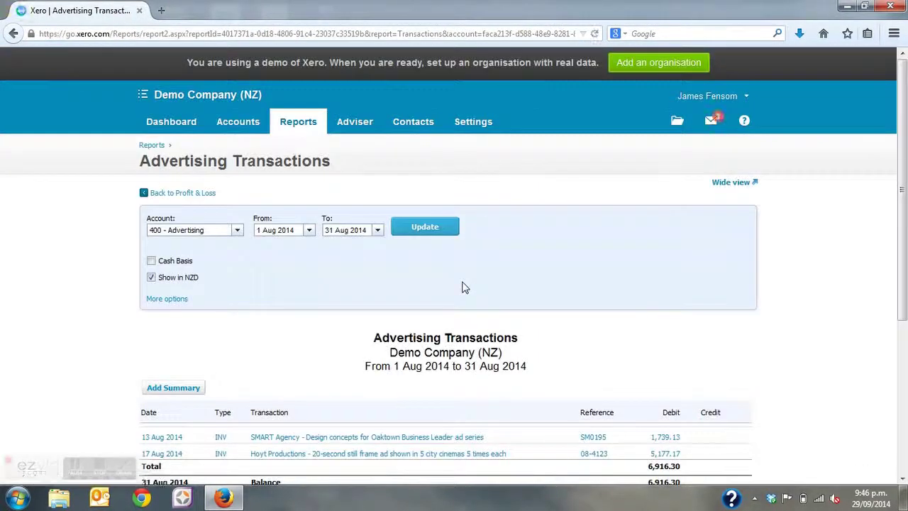
left_click_drag(901, 177, 900, 261)
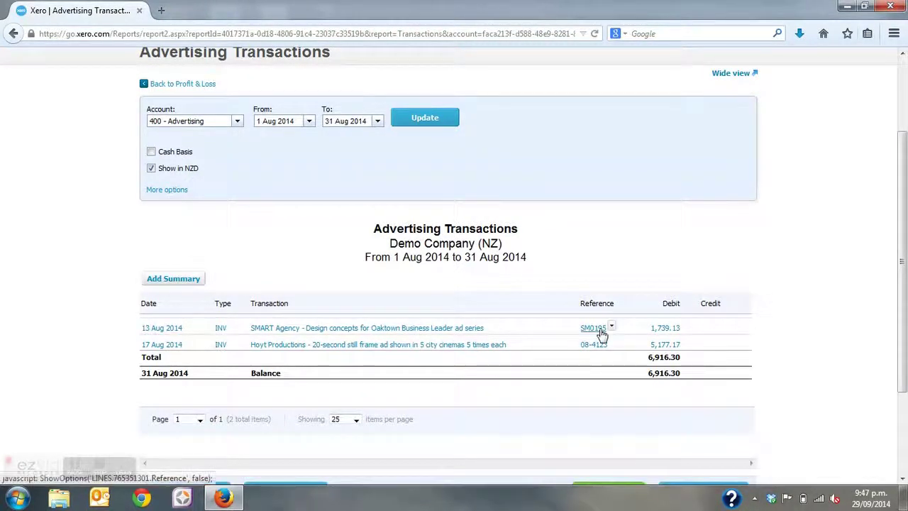
left_click(319, 330)
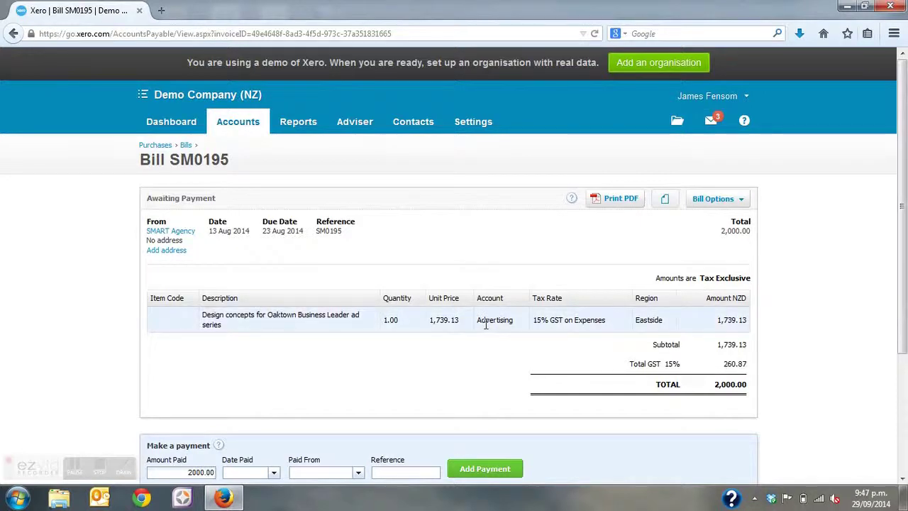
- Edit the SMART Agency bill, recode its line to account 412 - Consulting & Accounting, and update the bill
left_click(738, 201)
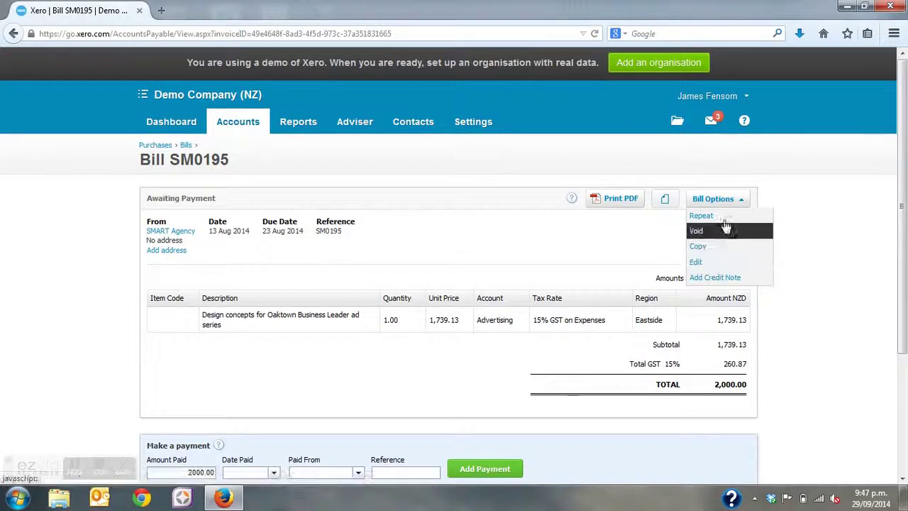
left_click(706, 266)
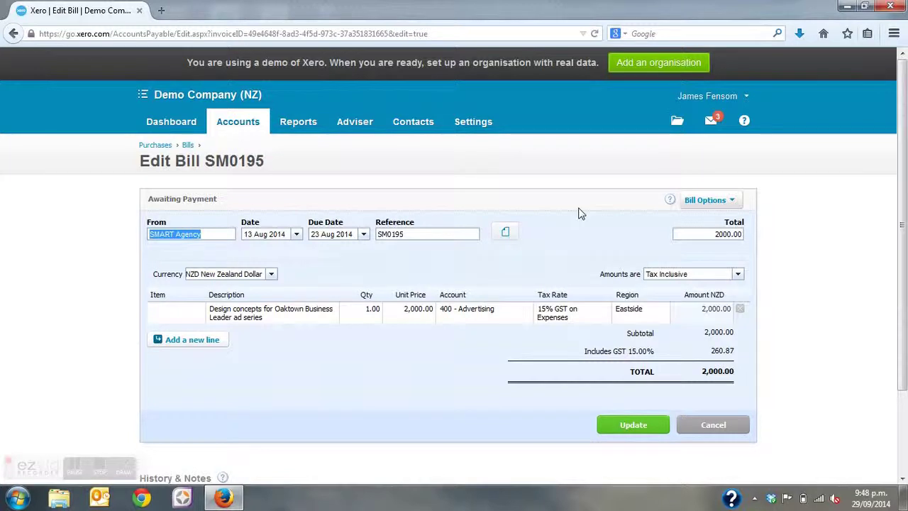
left_click(507, 316)
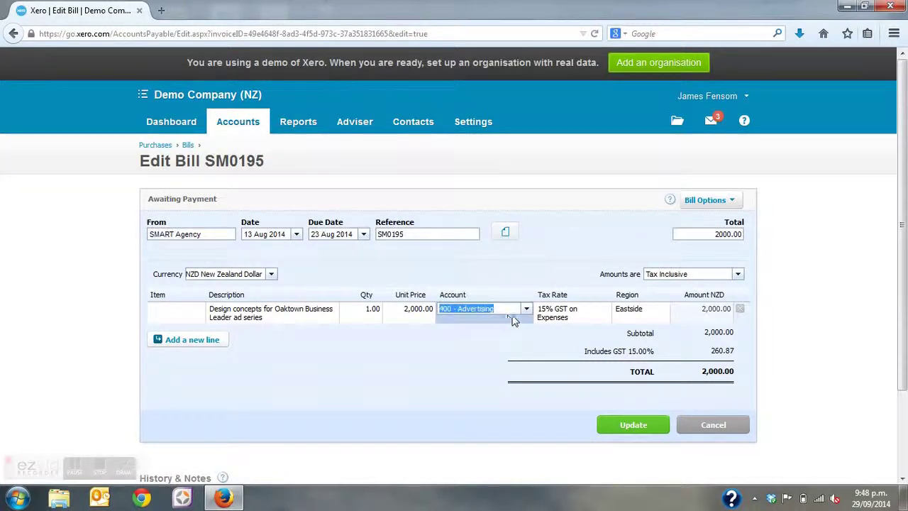
left_click(526, 310)
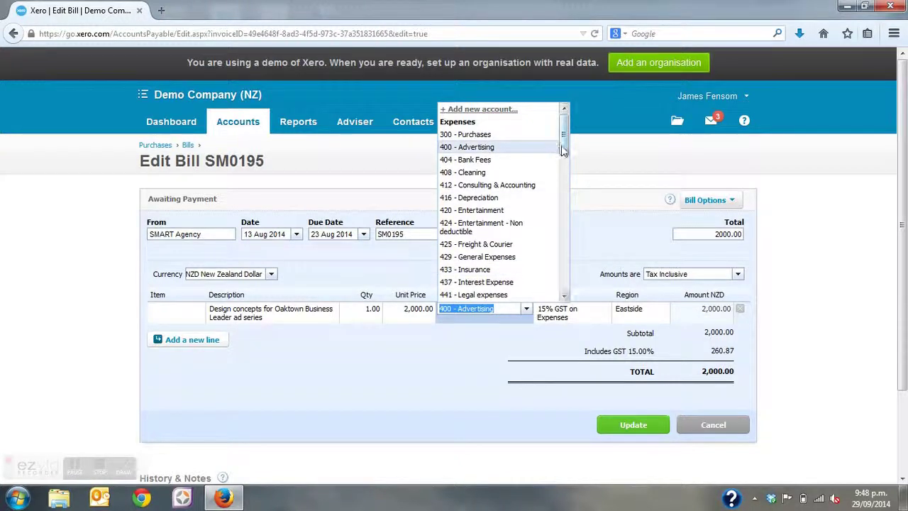
left_click(507, 185)
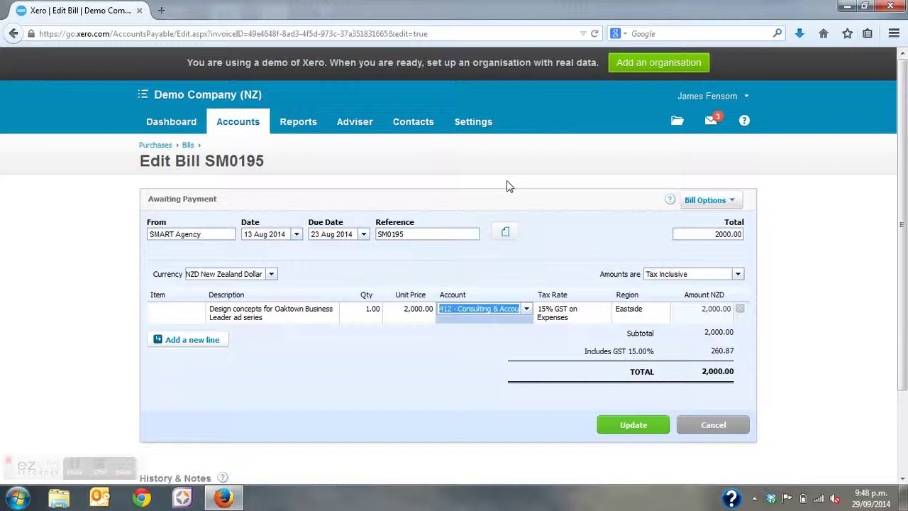
key("Tab")
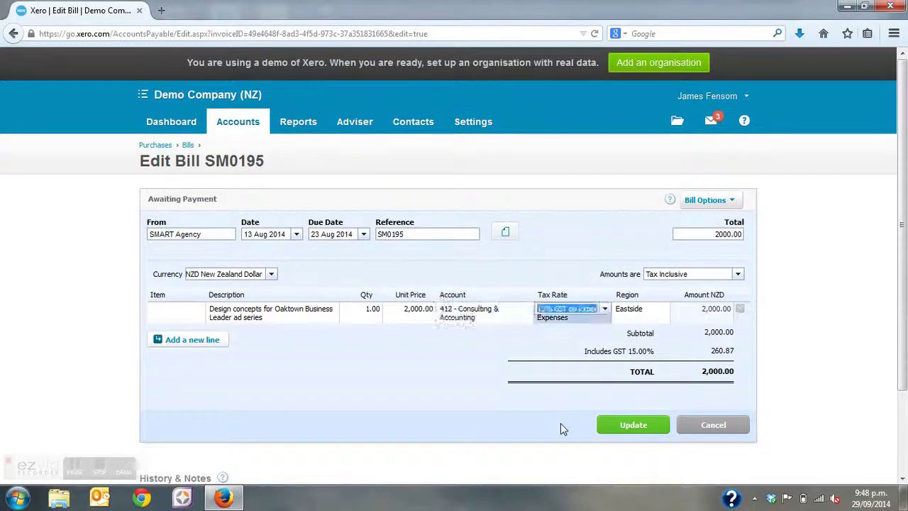
left_click(624, 424)
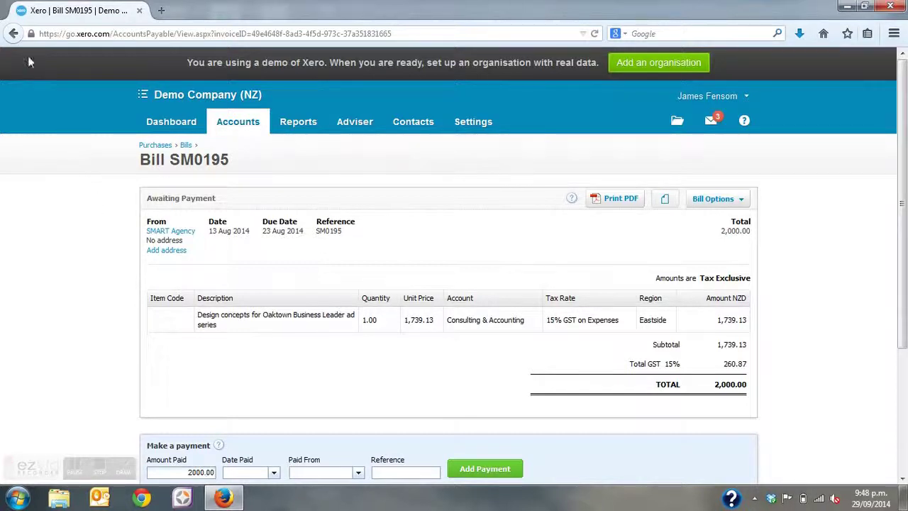
- Go back through the browsing history to the August 2014 Advertising Transactions report
left_click(13, 35)
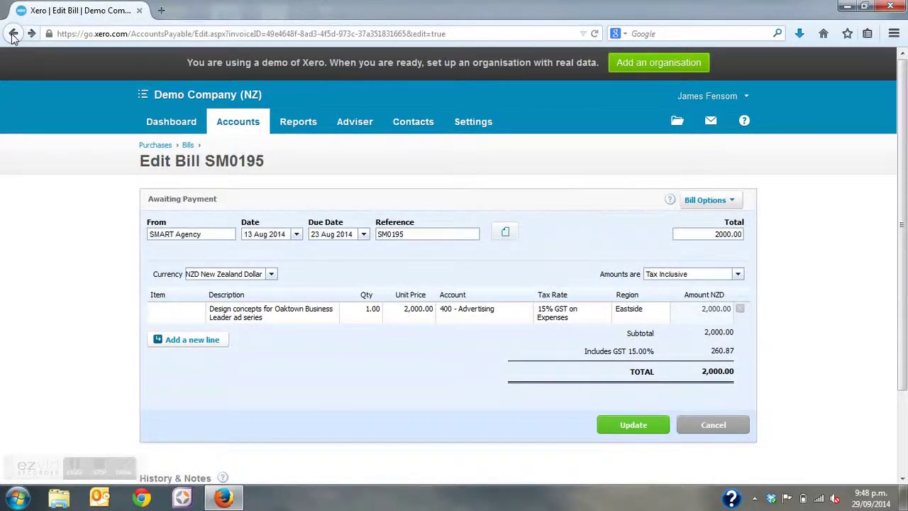
left_click_drag(13, 36, 21, 84)
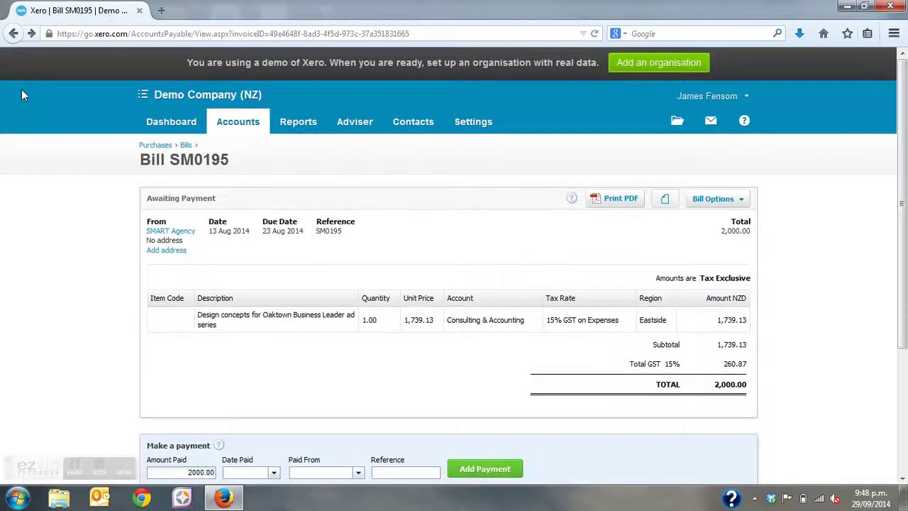
left_click_drag(13, 37, 57, 103)
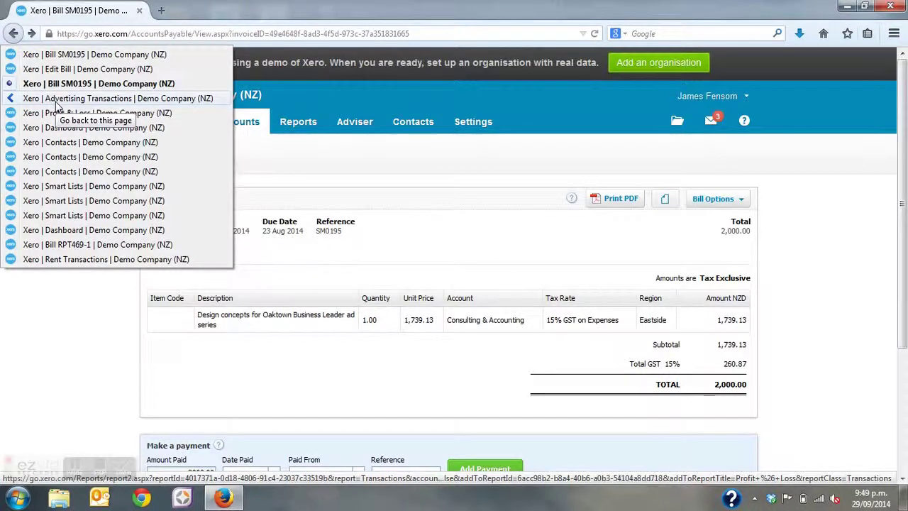
left_click_drag(57, 103, 55, 102)
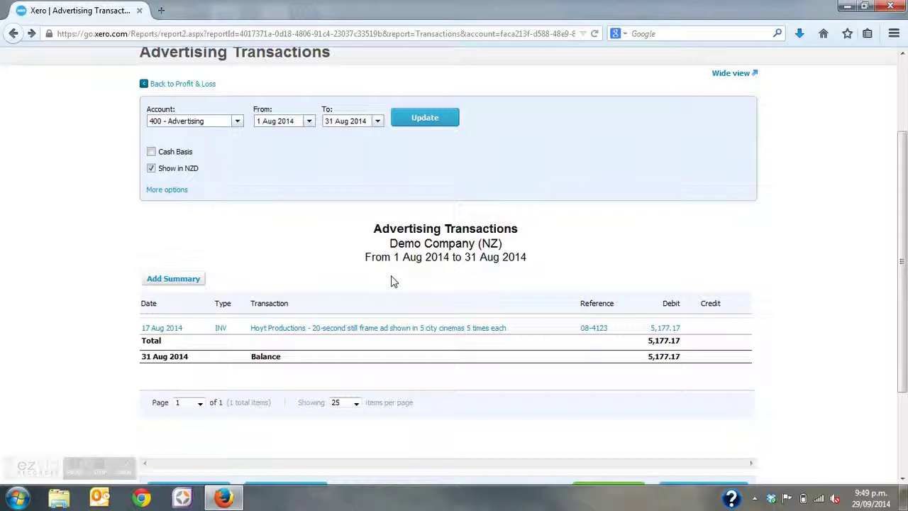
left_click(324, 332)
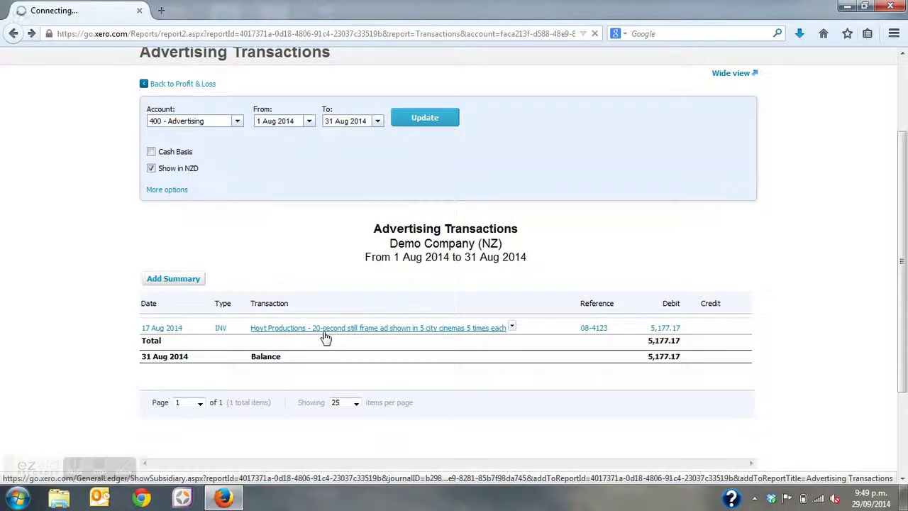
right_click(325, 333)
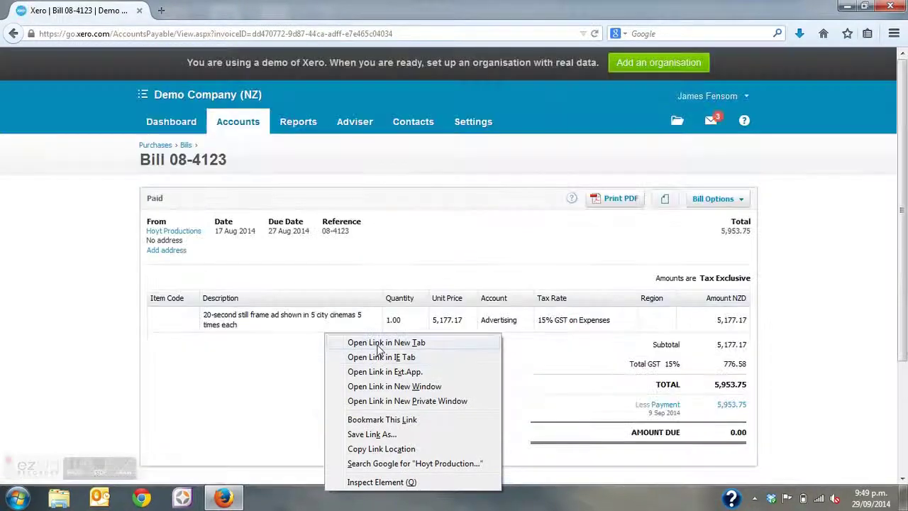
left_click(17, 355)
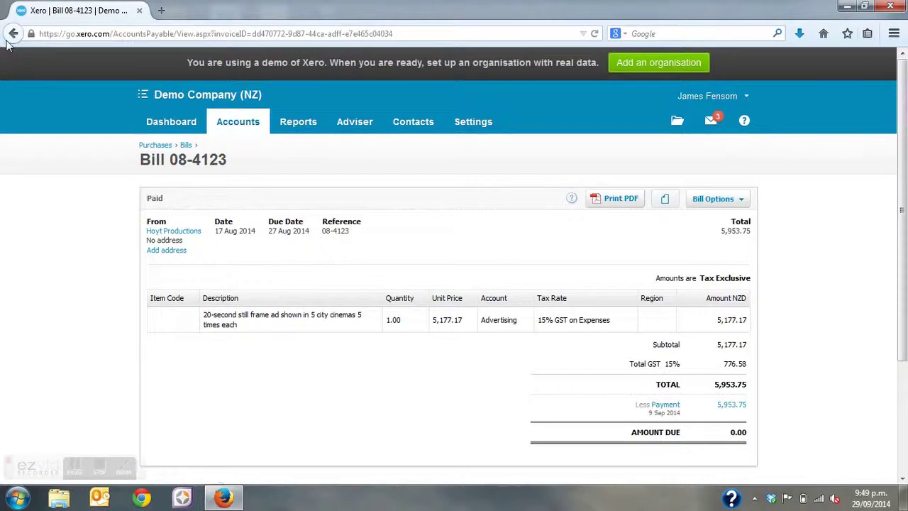
left_click(13, 33)
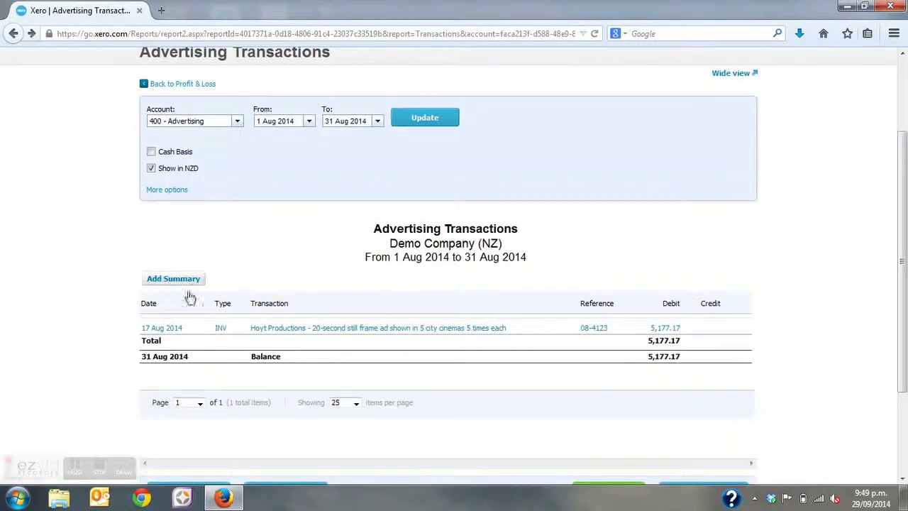
- Open the Hoyt Productions cinema ad bill in a separate browser tab and put it into edit mode
middle_click(399, 331)
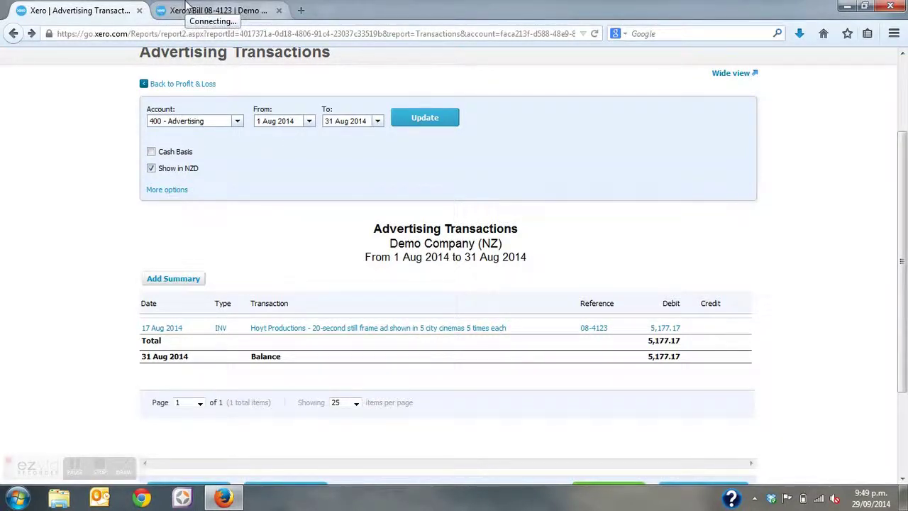
left_click(199, 10)
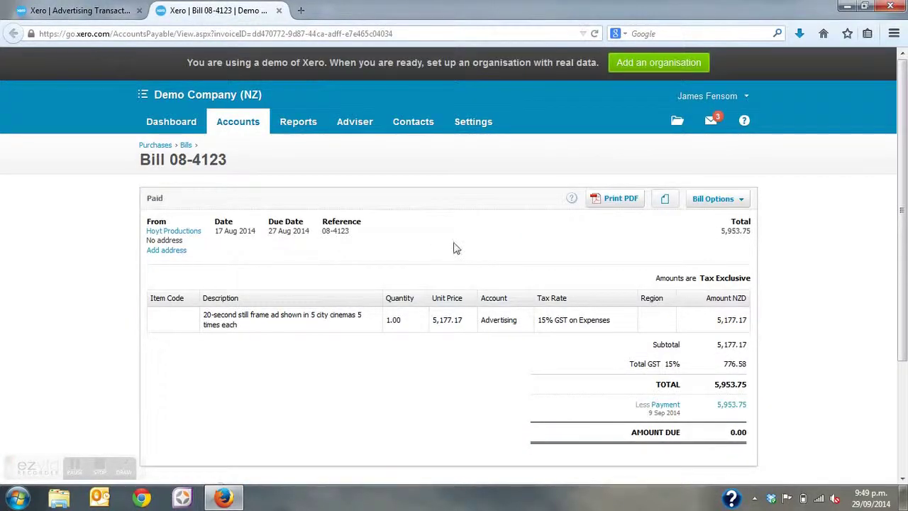
left_click(739, 205)
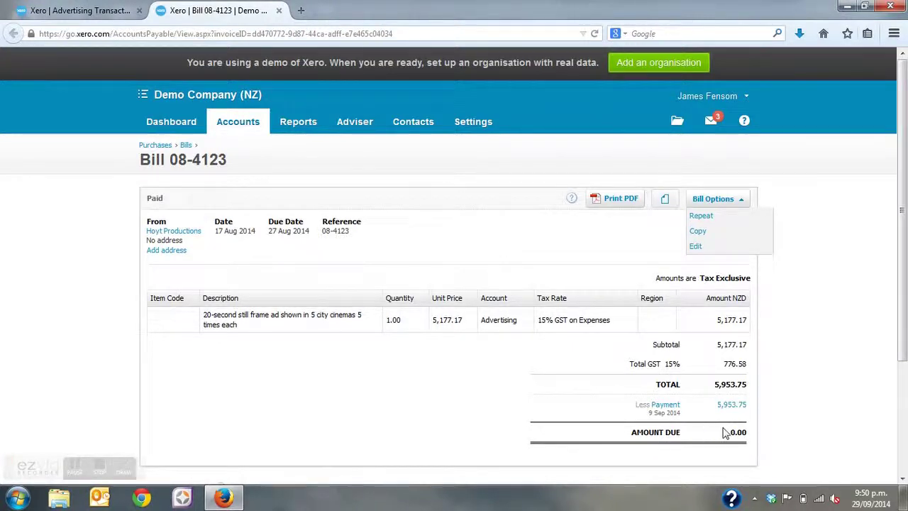
left_click(702, 246)
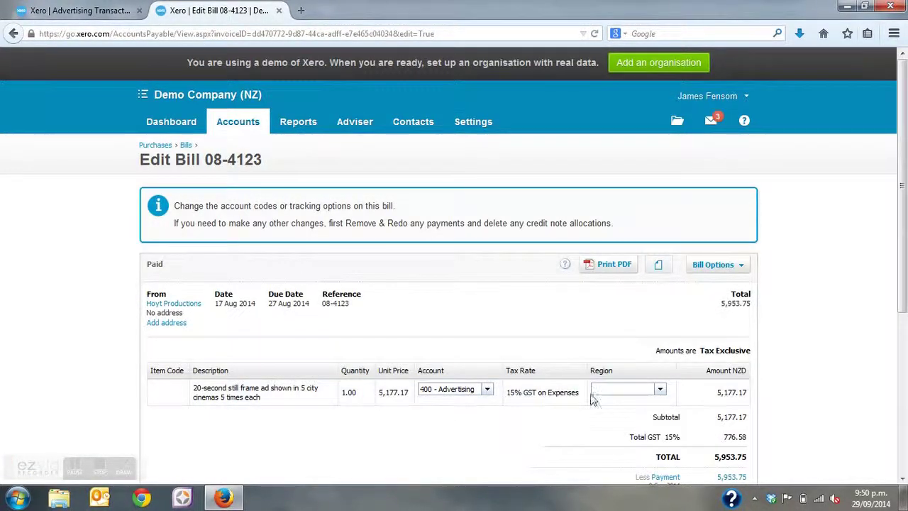
- Recode the Hoyt Productions bill line to account 412 - Consulting & Accounting and save the bill
left_click(487, 391)
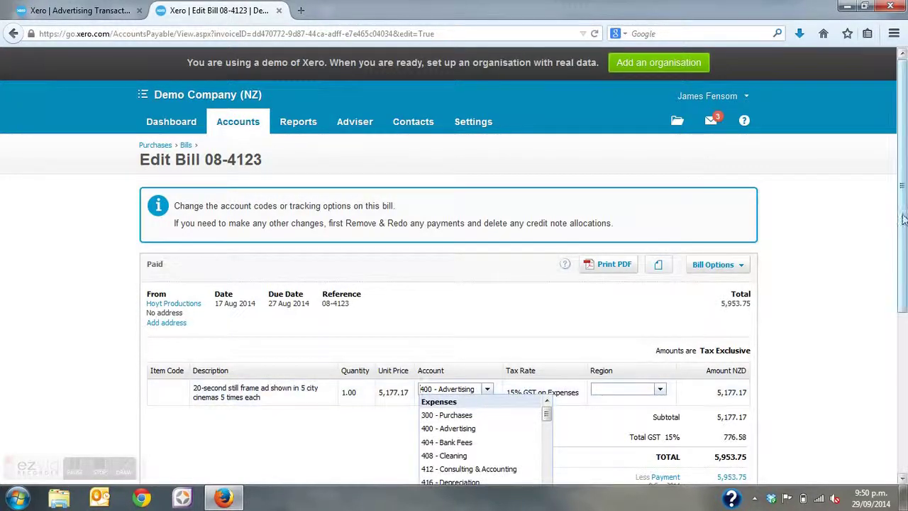
left_click_drag(901, 222, 901, 254)
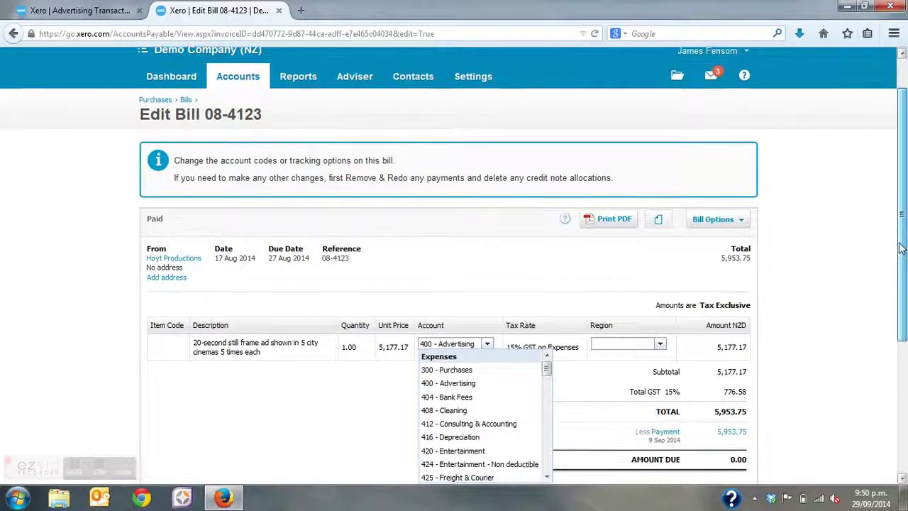
left_click(466, 424)
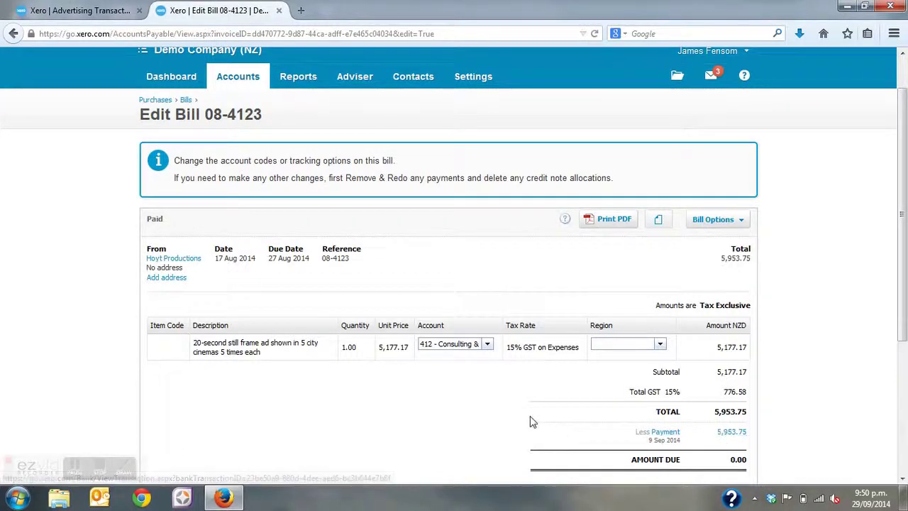
left_click_drag(901, 238, 902, 271)
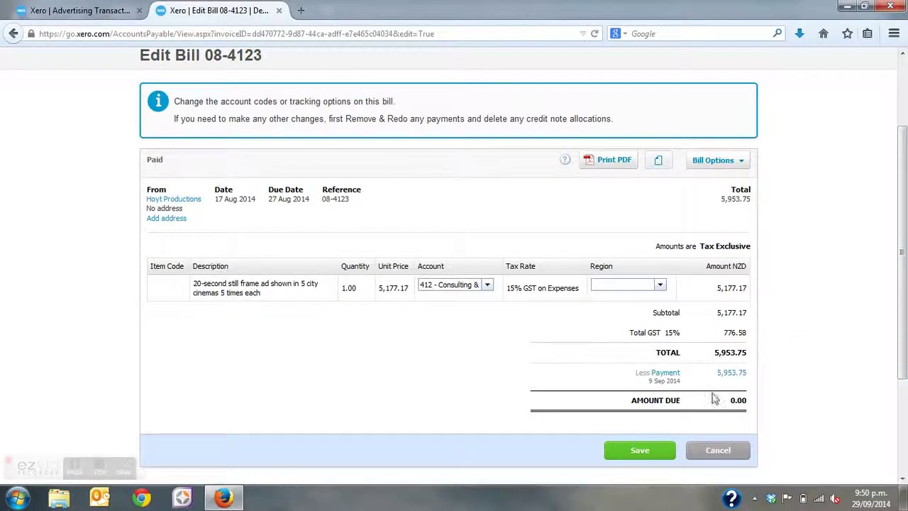
left_click(638, 452)
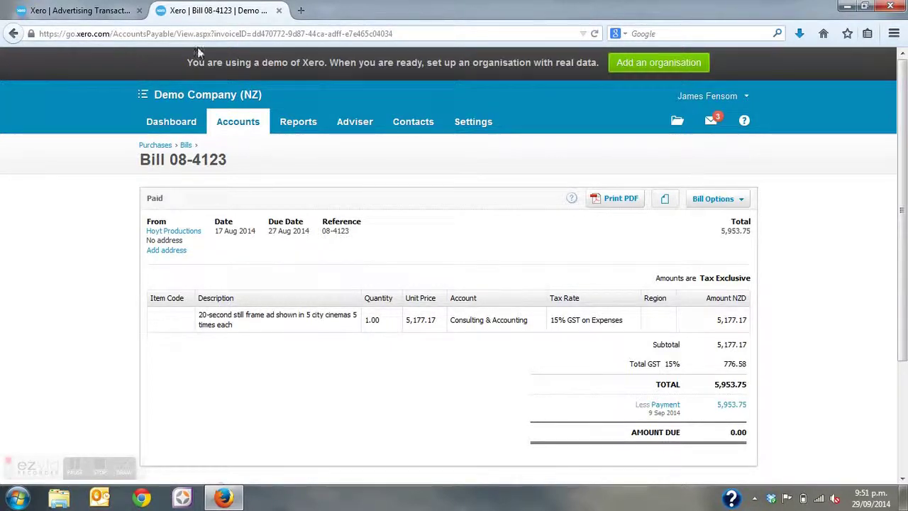
- Close the bill's tab and return from the refreshed Advertising transactions to the Profit & Loss report's operating expenses
left_click(280, 12)
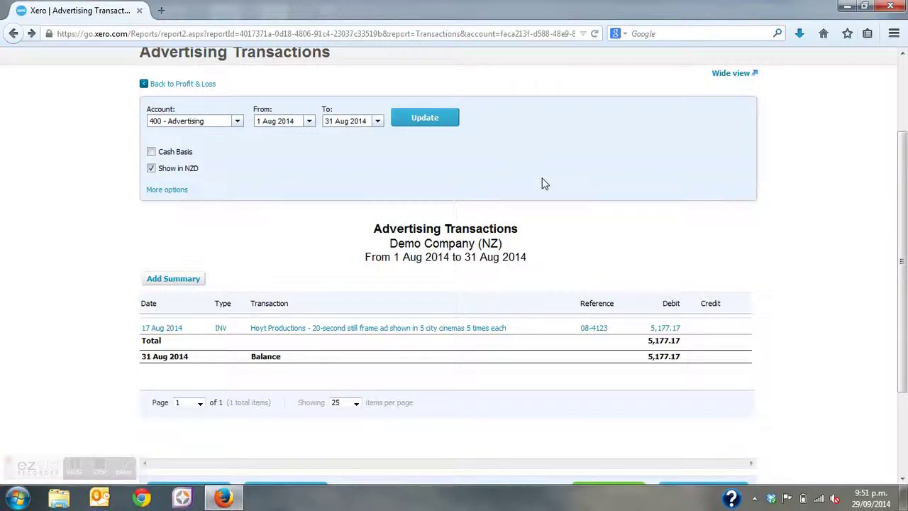
key("alt+Left")
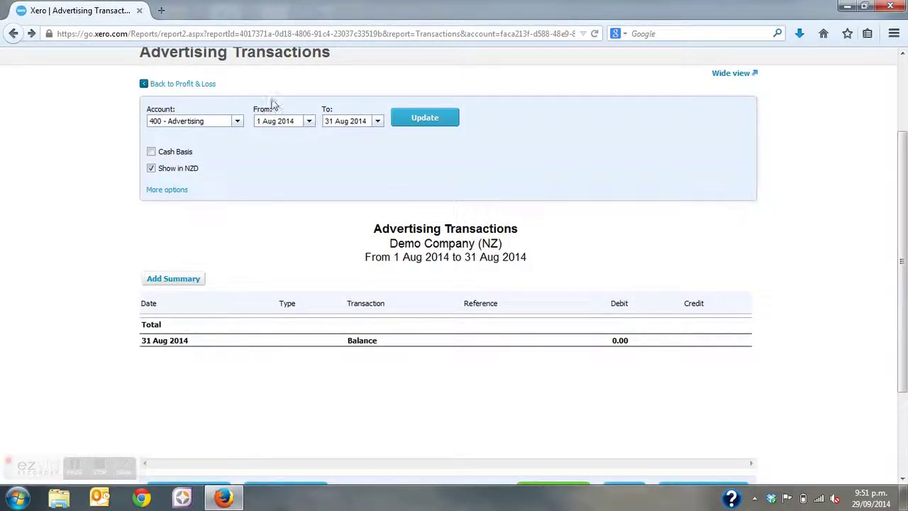
left_click(194, 85)
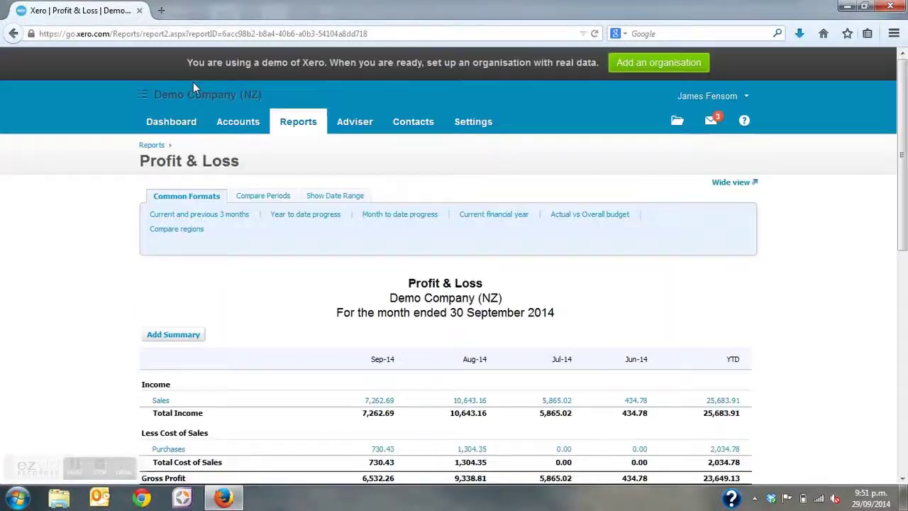
left_click_drag(902, 153, 901, 265)
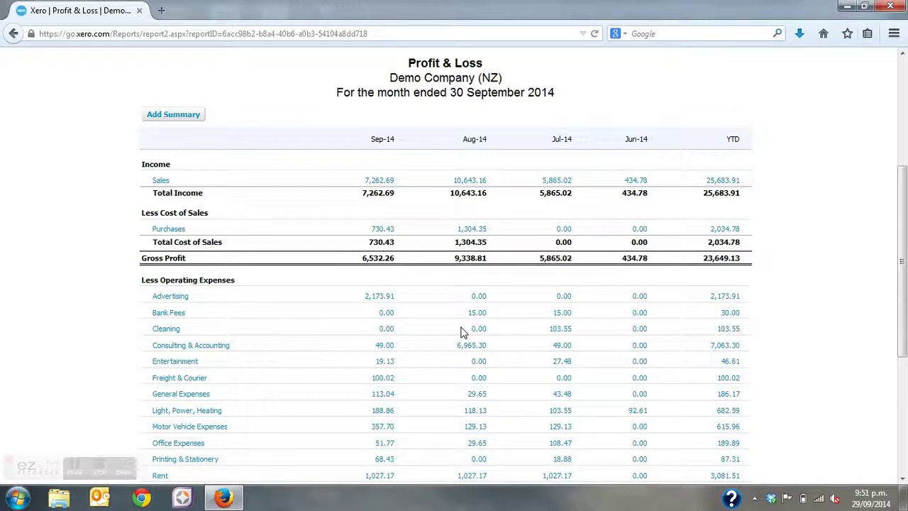
left_click(563, 313)
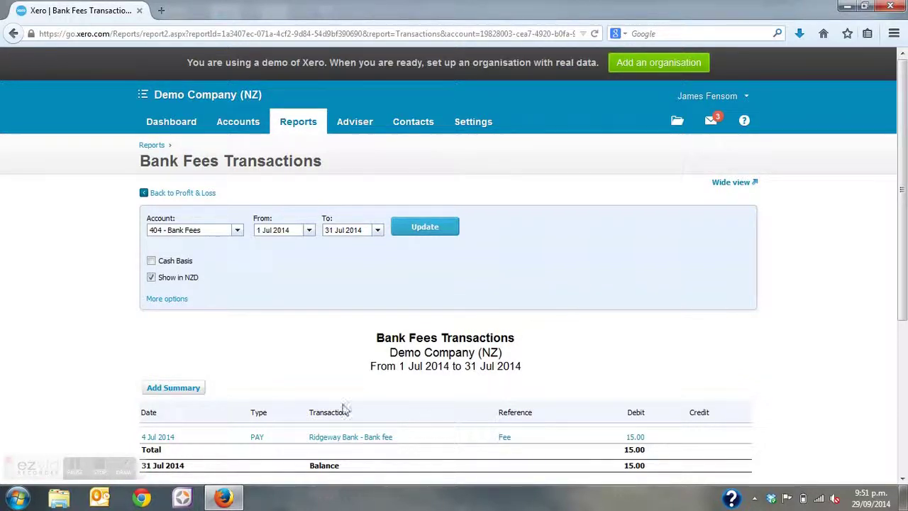
left_click(179, 125)
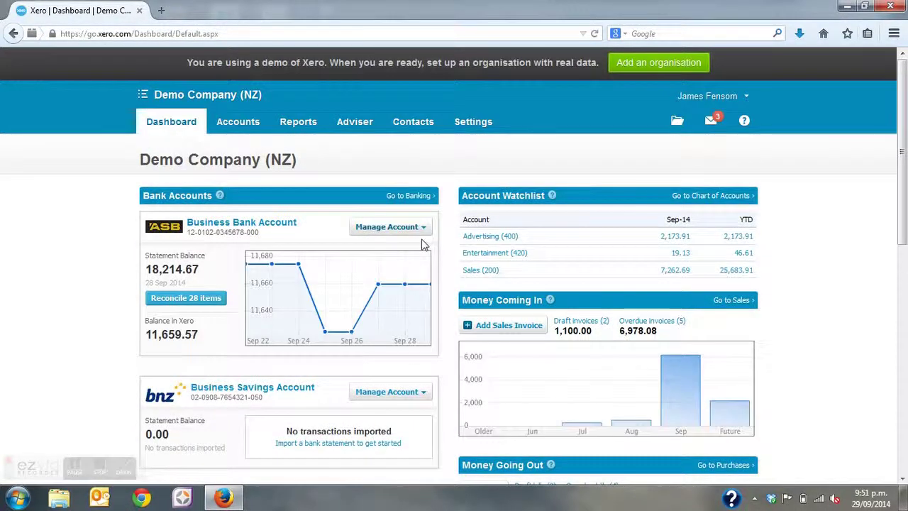
left_click(423, 228)
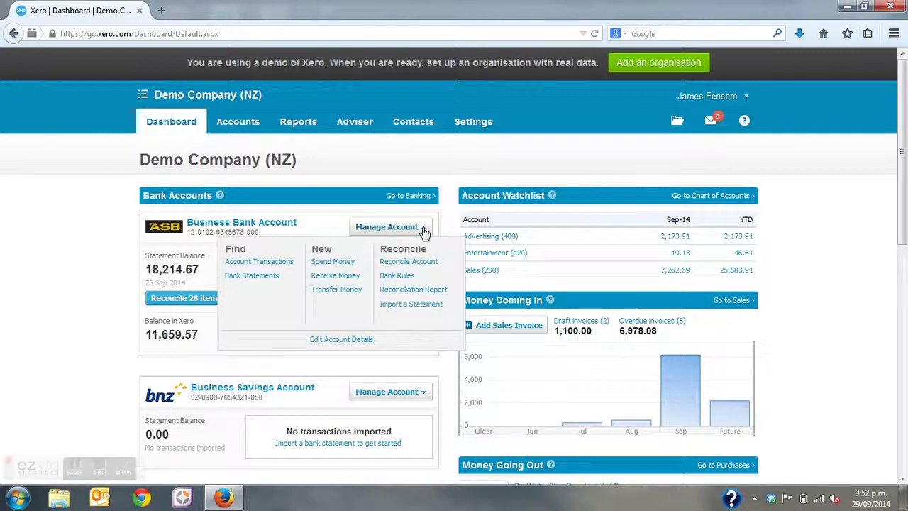
left_click(266, 262)
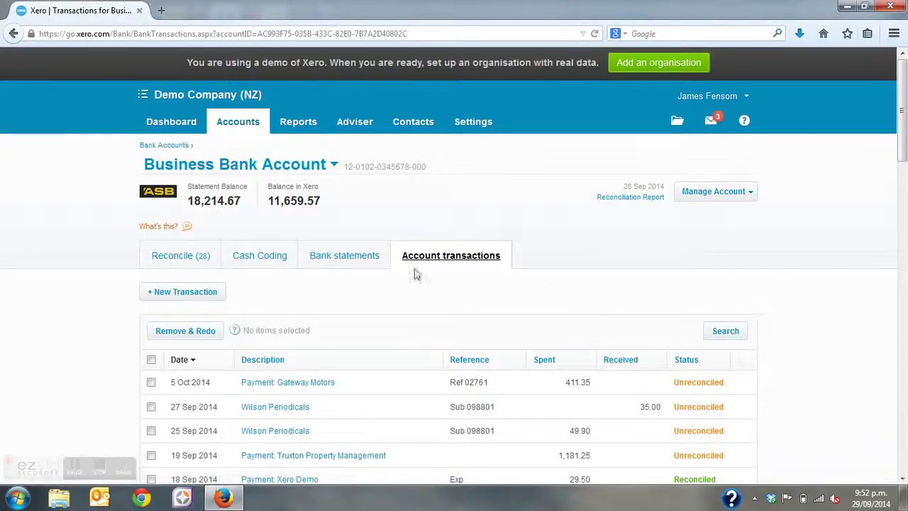
- Search the Business Bank Account's transactions for an exact amount of 15
left_click_drag(898, 151, 901, 186)
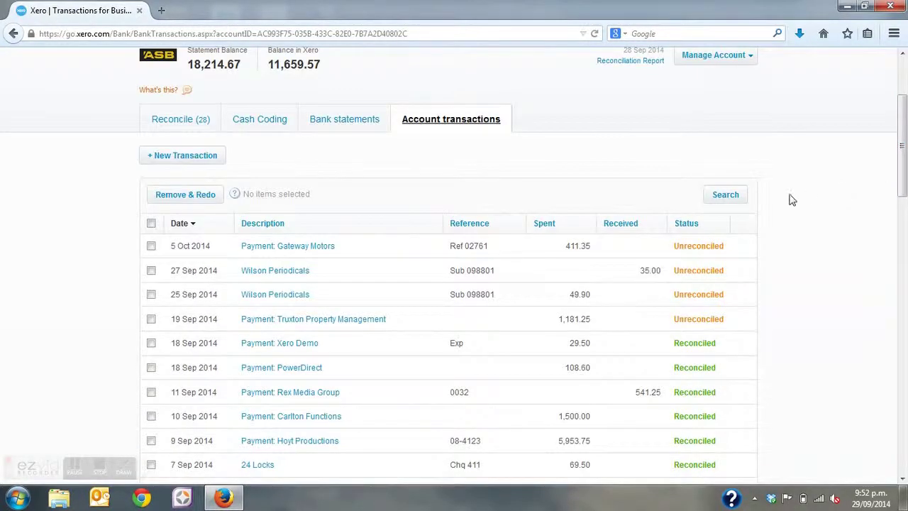
left_click(736, 199)
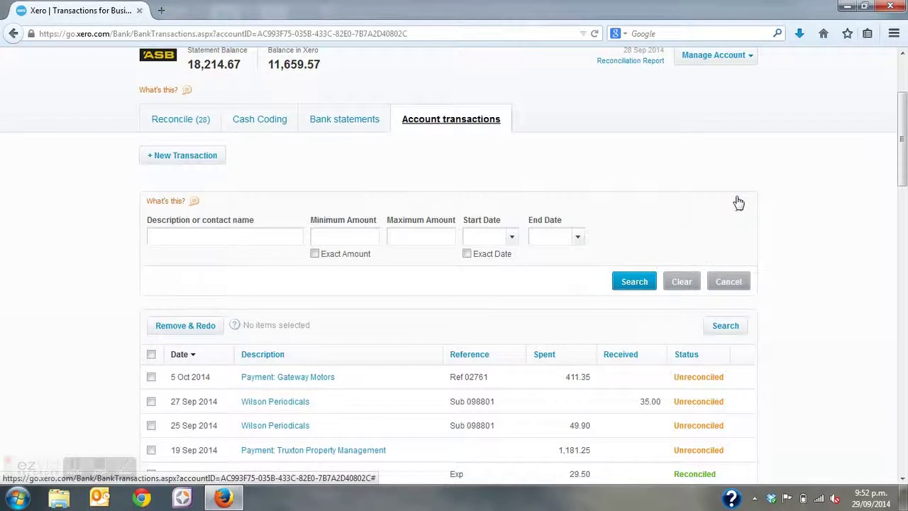
left_click(361, 234)
type("15")
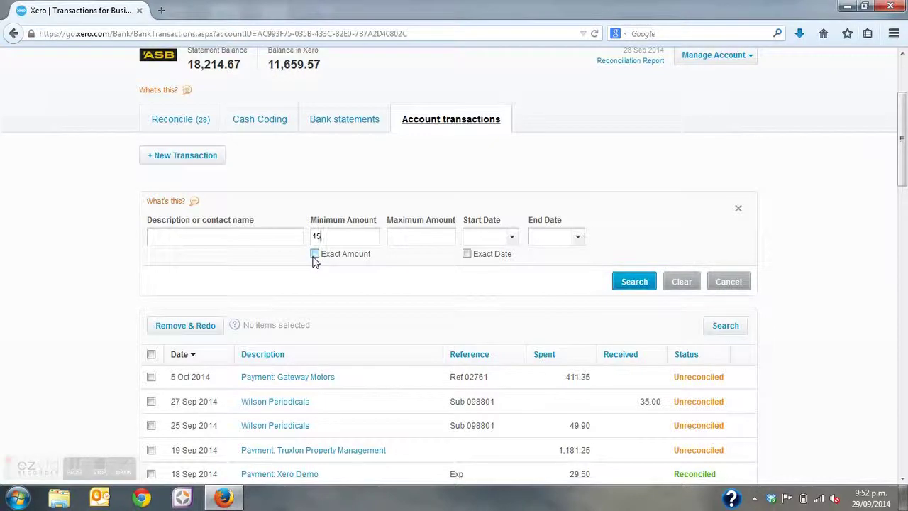
left_click(314, 254)
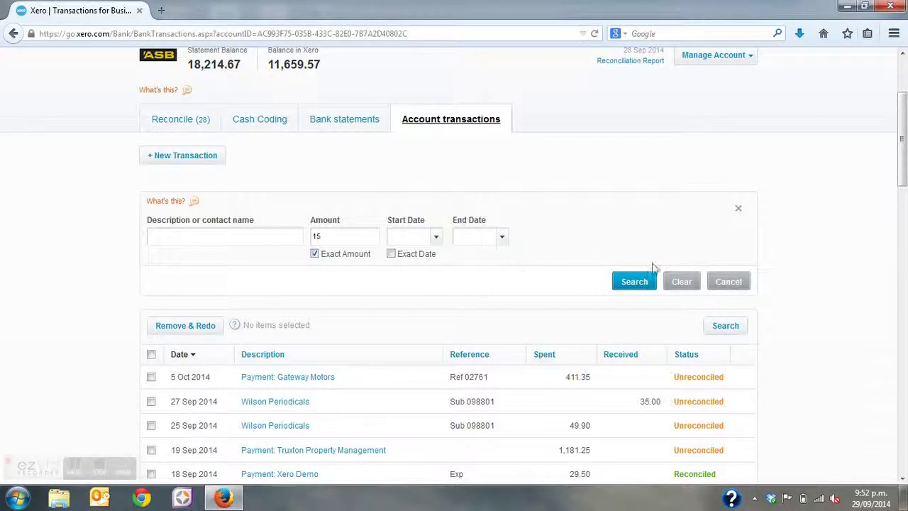
left_click(635, 290)
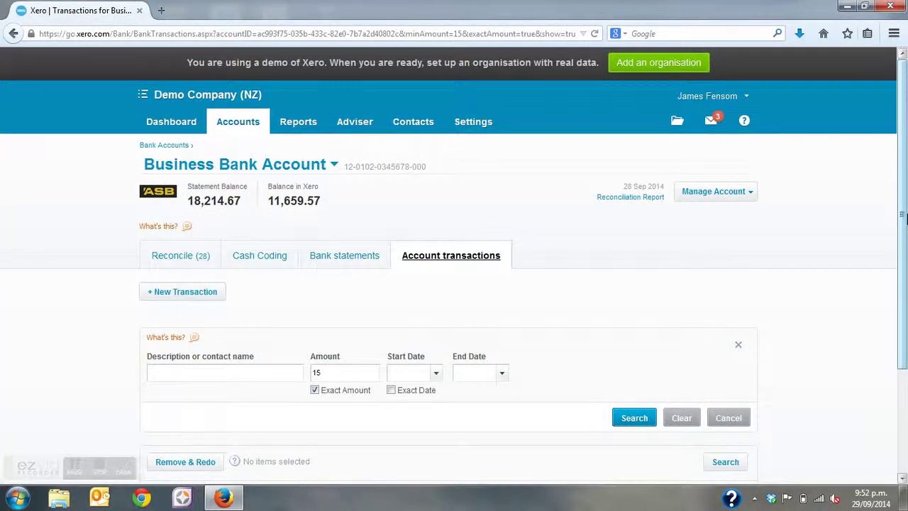
- Remove and redo both Ridgeway Bank fee transactions dated 3 Aug and 4 Jul 2014
left_click_drag(902, 215, 893, 349)
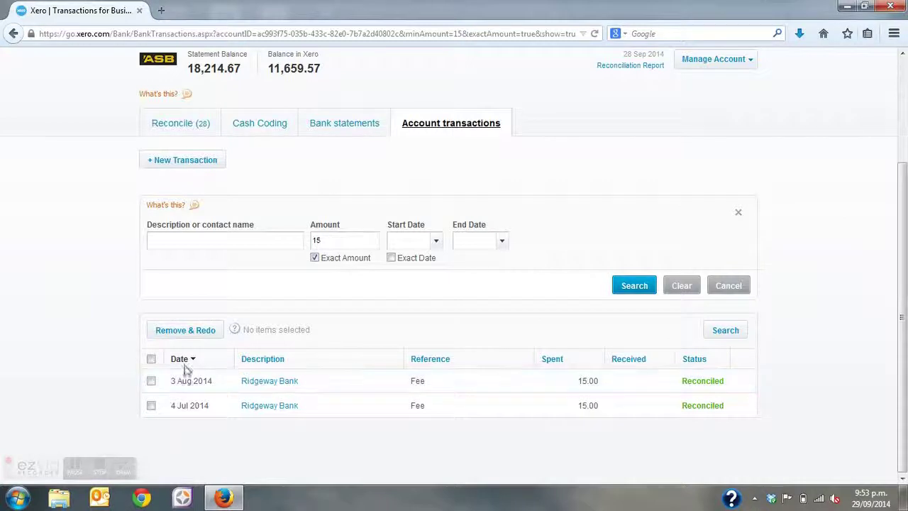
left_click(151, 360)
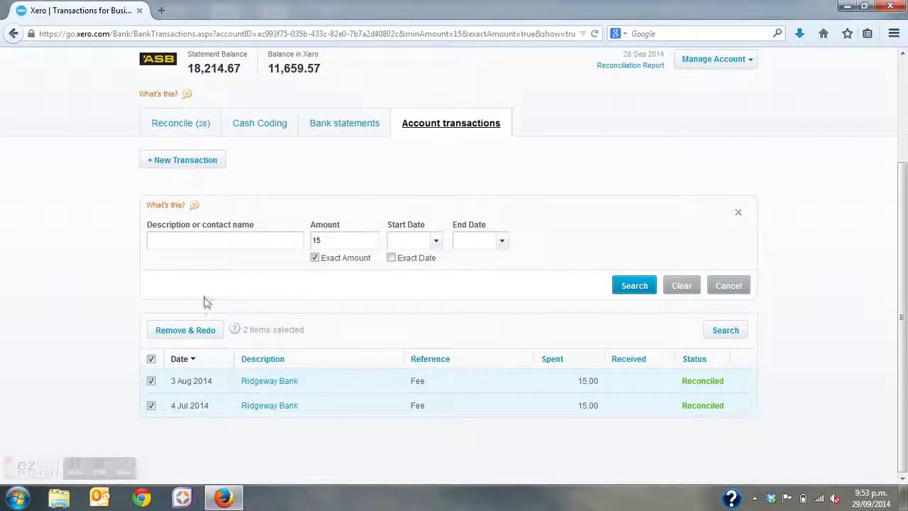
left_click(189, 332)
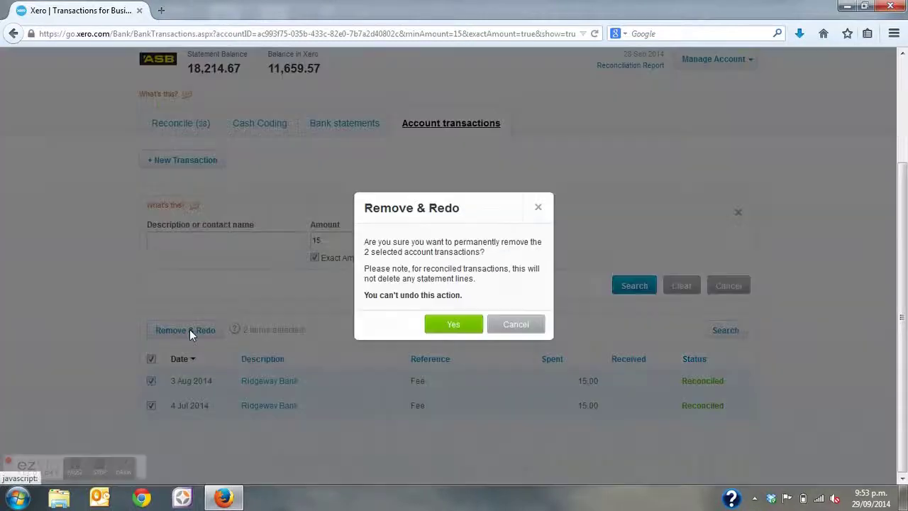
left_click(454, 326)
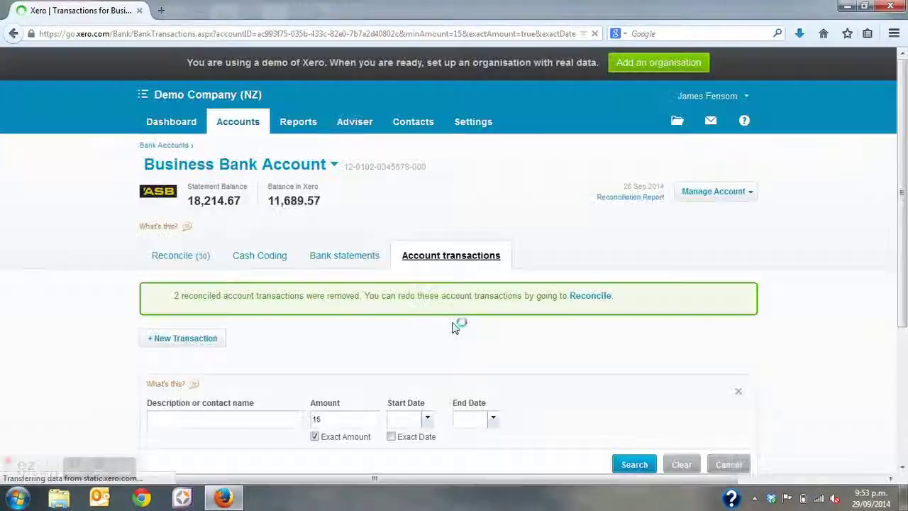
- Check the restored statement lines in the Business Bank Account's reconciliation and switch to cash coding
left_click(201, 257)
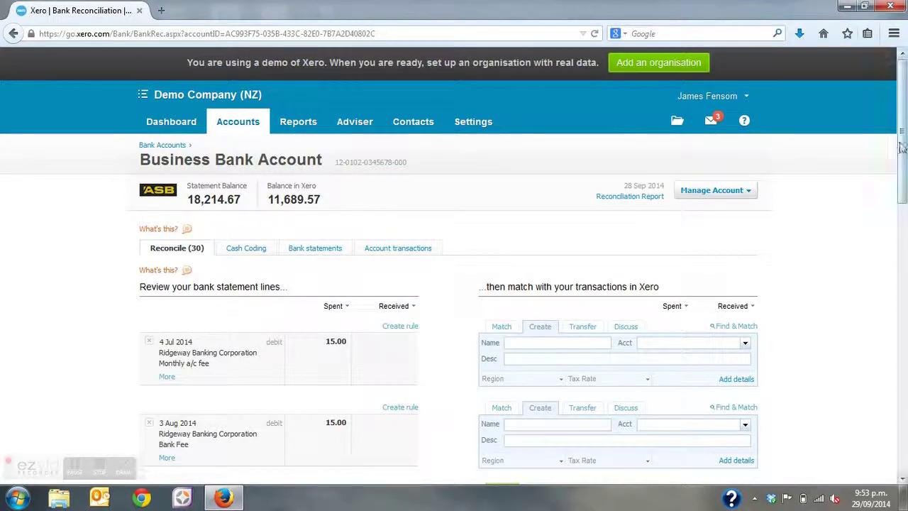
left_click_drag(900, 147, 900, 183)
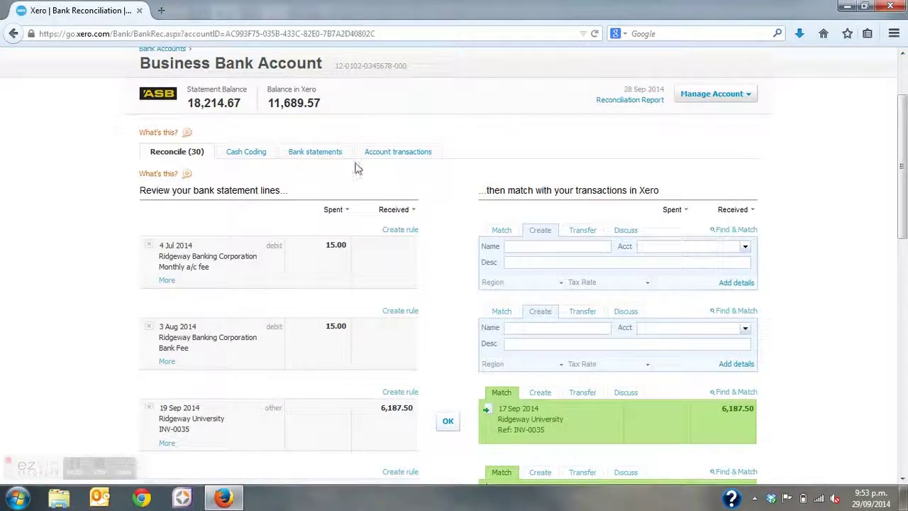
left_click(246, 152)
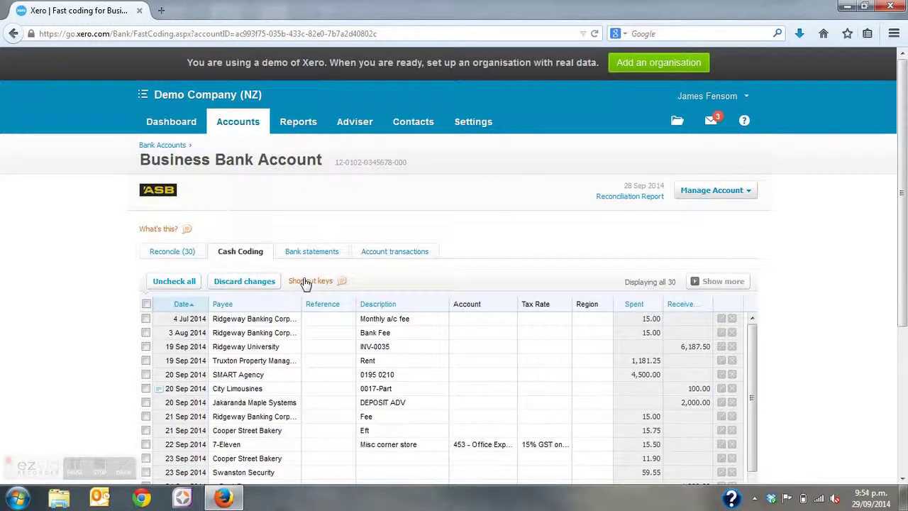
- Select the 4 Jul and 3 Aug 2014 Ridgeway Banking Corporation lines and code them to account 437 - Interest Expense
left_click(146, 318)
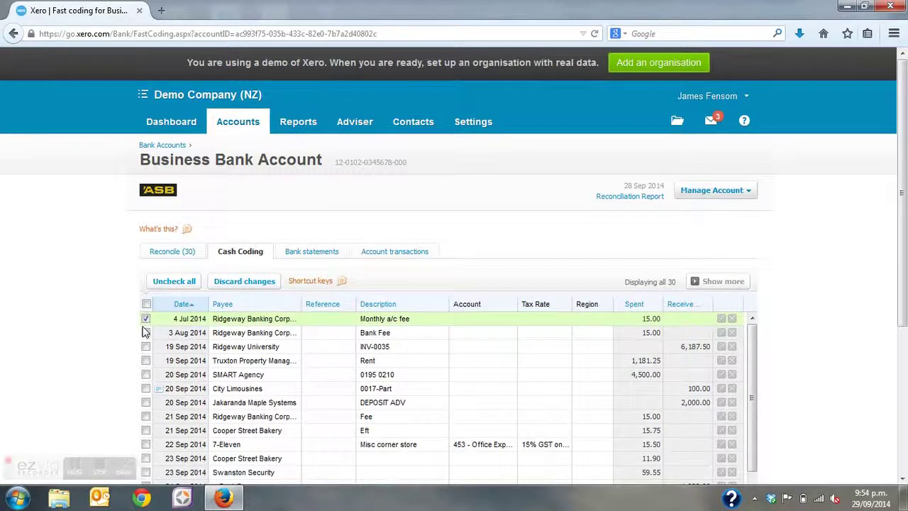
left_click(145, 333)
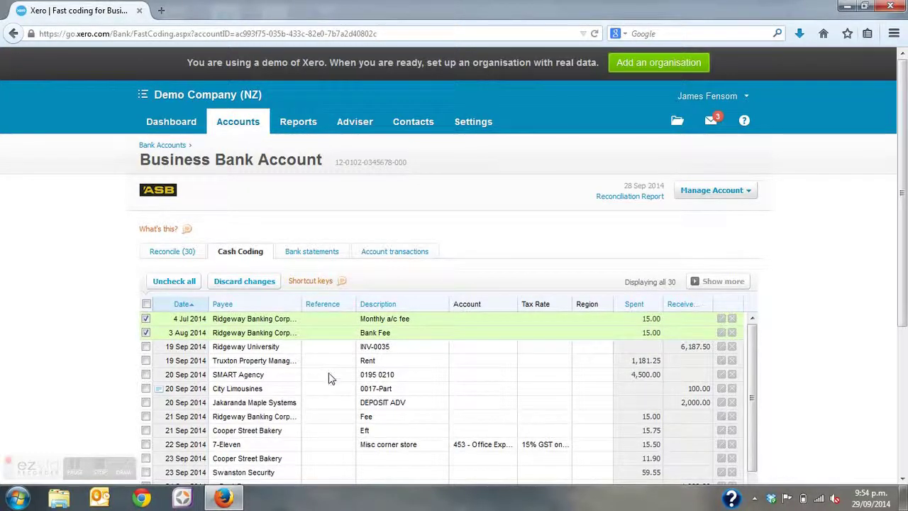
left_click(486, 320)
type("inter")
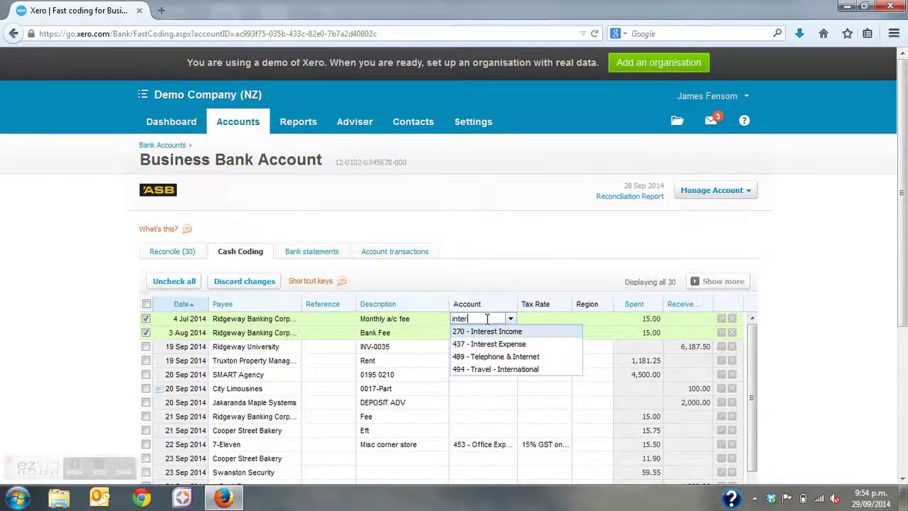
left_click(498, 343)
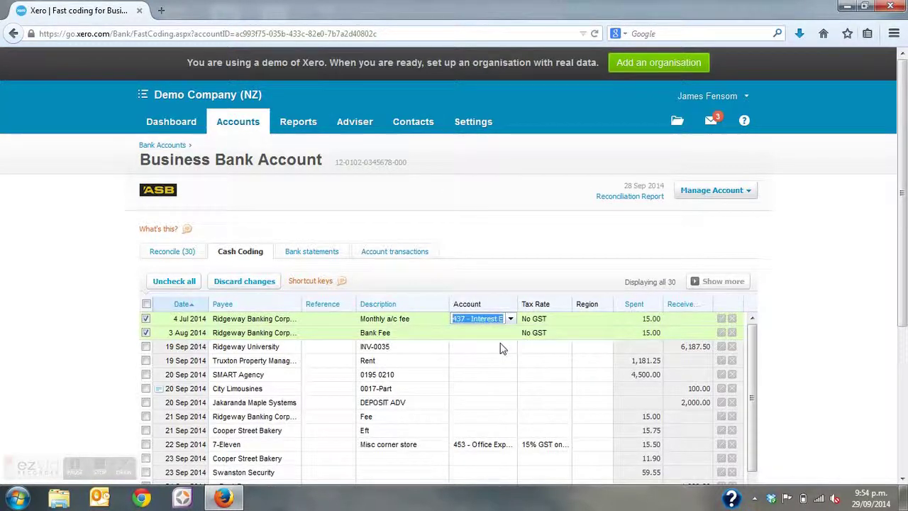
key("Tab")
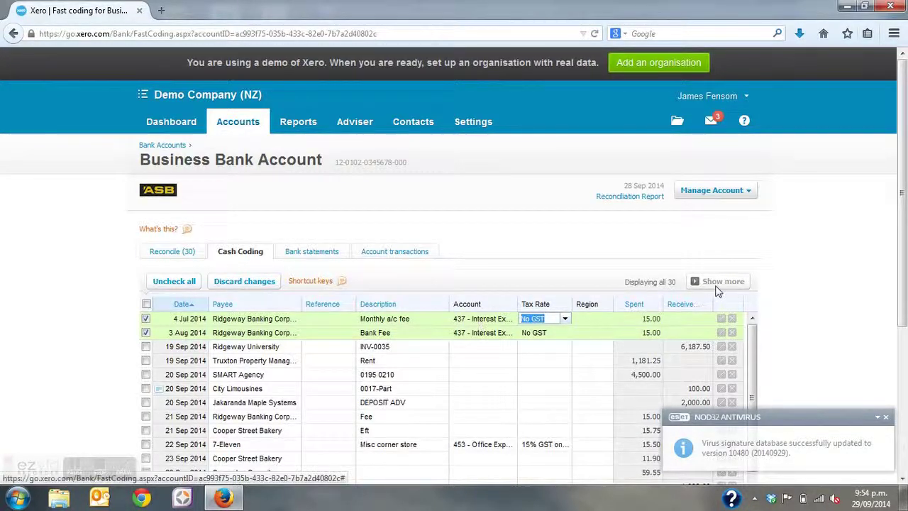
- Save and reconcile the selected bank fee lines
left_click(863, 217)
scroll(899, 199, "down", 3)
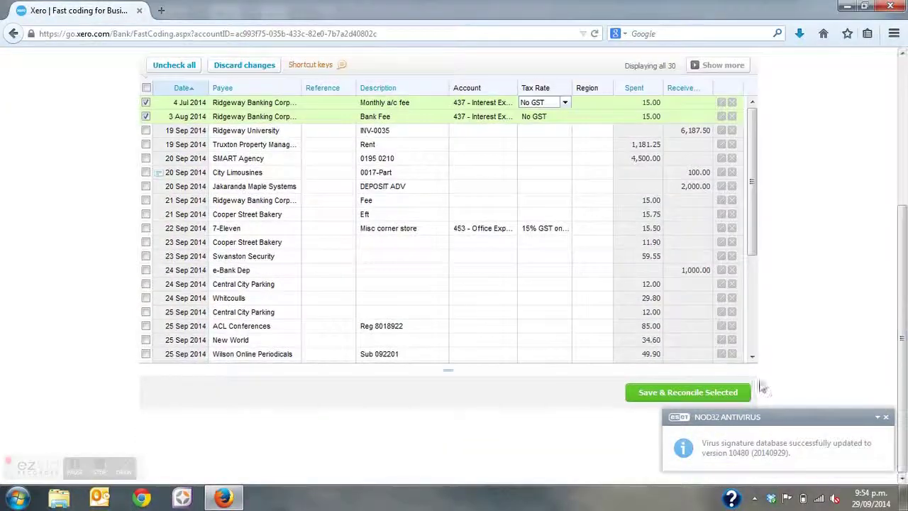
left_click(704, 390)
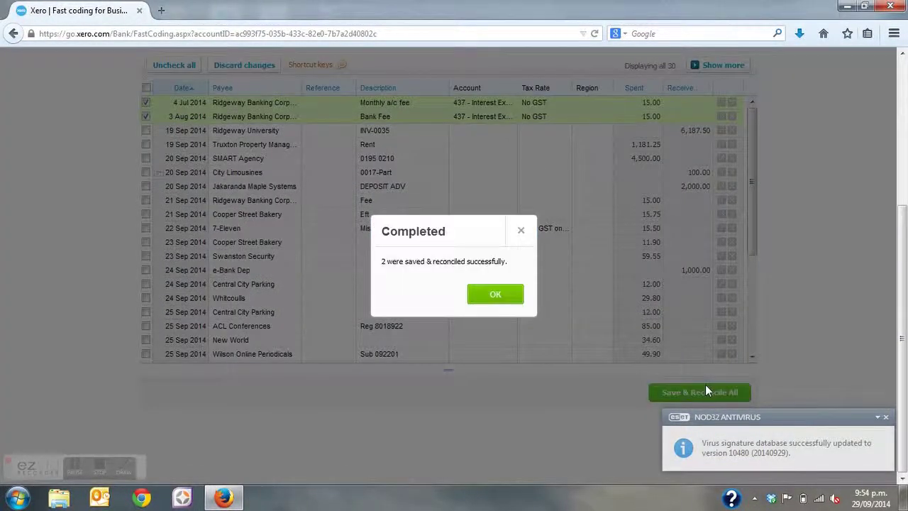
left_click(489, 294)
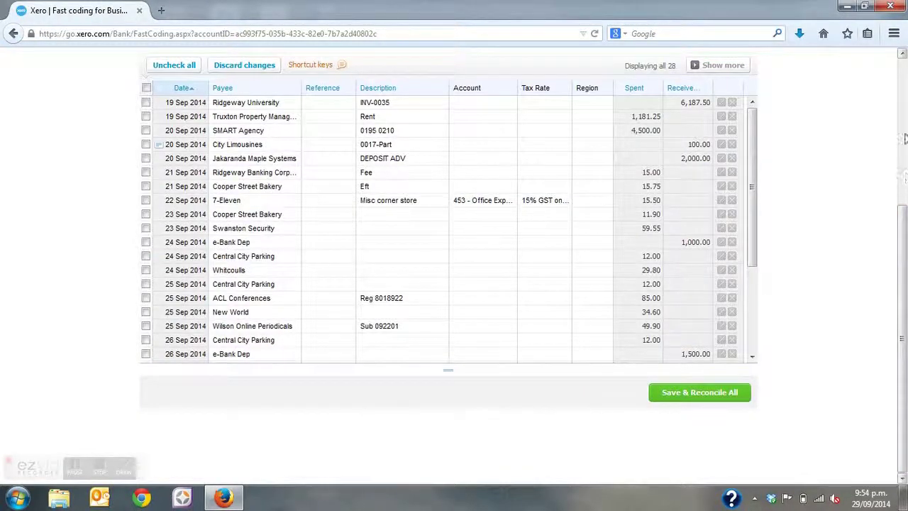
- Reopen the Profit and Loss report and examine how the recoded bank fees appear in the operating expenses
left_click_drag(903, 207, 902, 117)
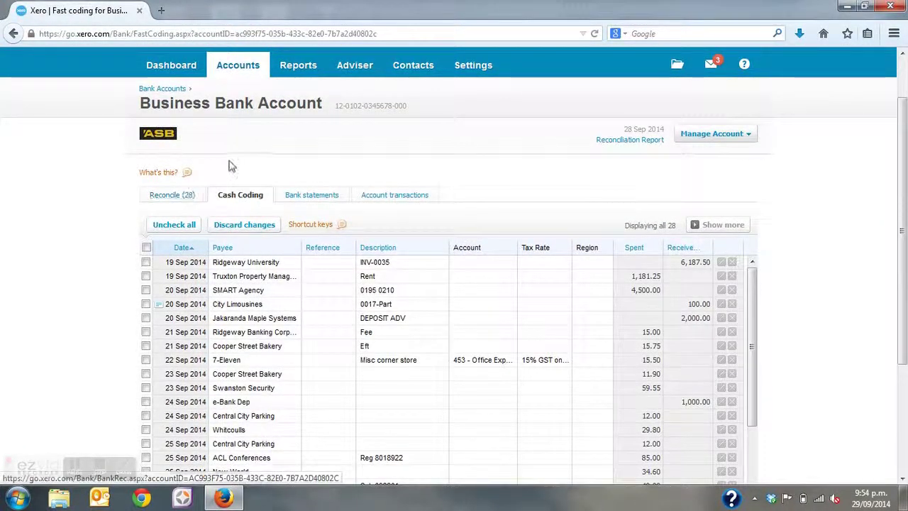
left_click(301, 68)
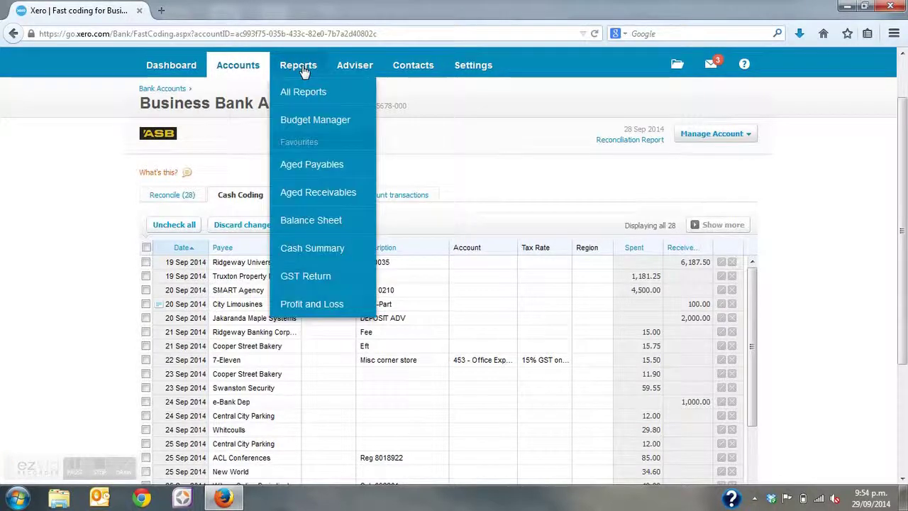
left_click(314, 305)
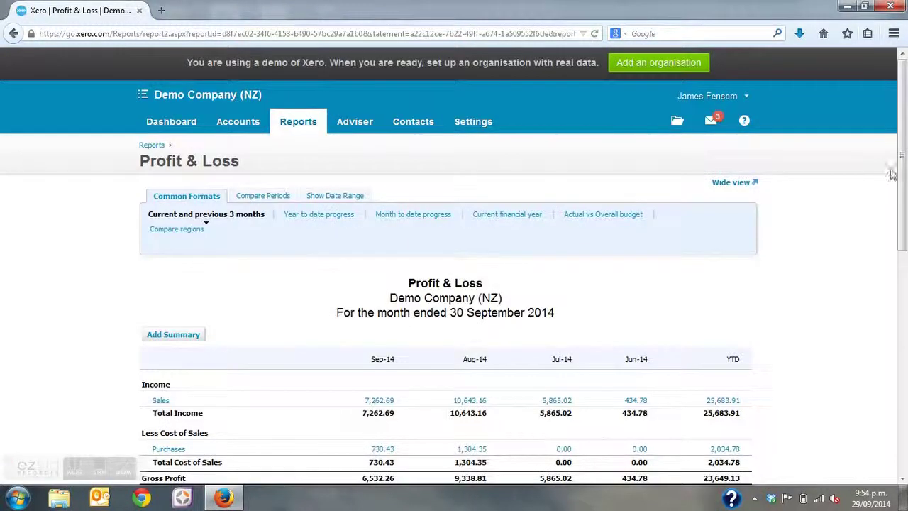
left_click_drag(902, 161, 904, 330)
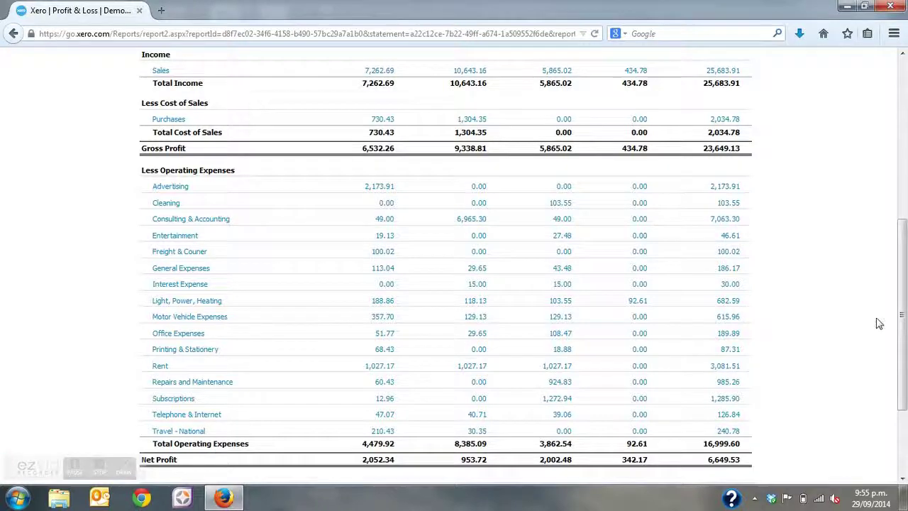
left_click_drag(903, 333, 895, 352)
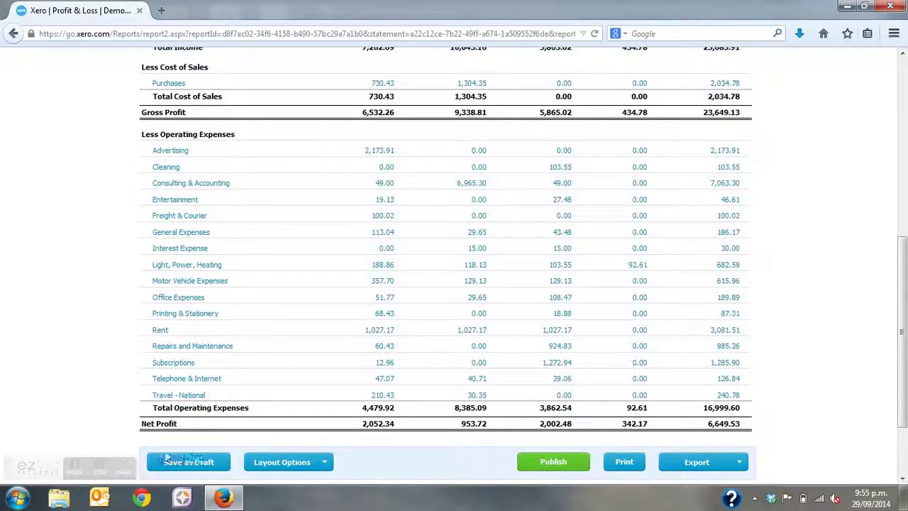